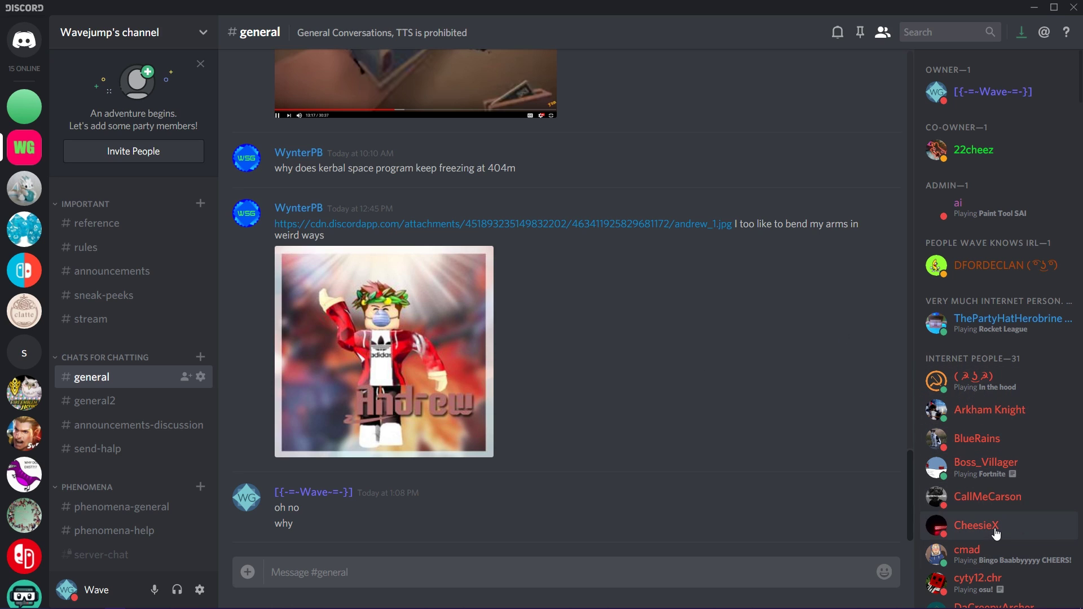
pyautogui.scroll(-2, 998, 508)
pyautogui.scroll(-2, 1002, 476)
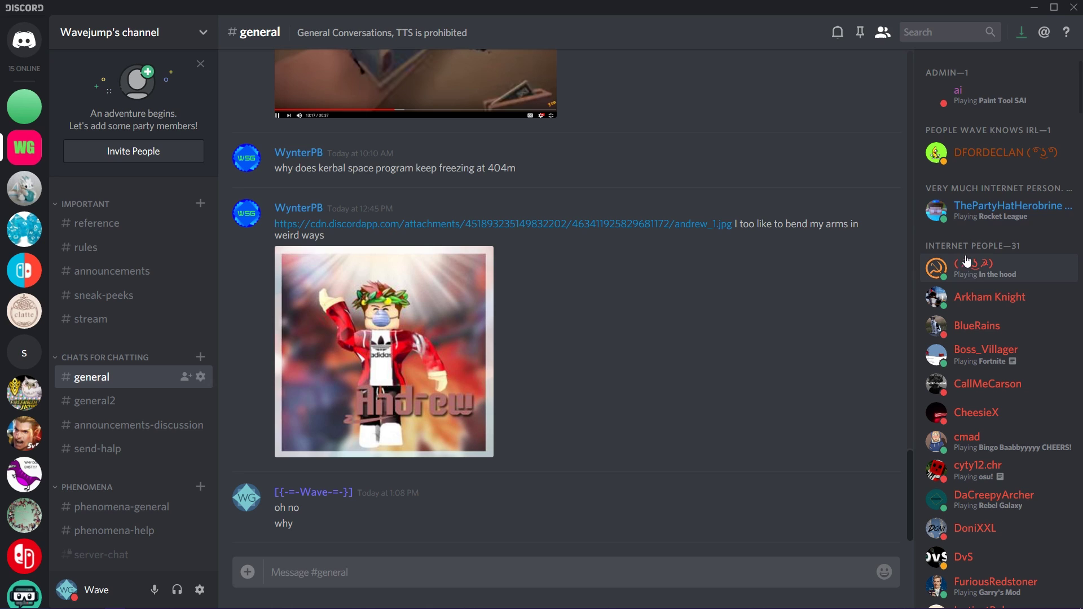
pyautogui.scroll(-3, 988, 338)
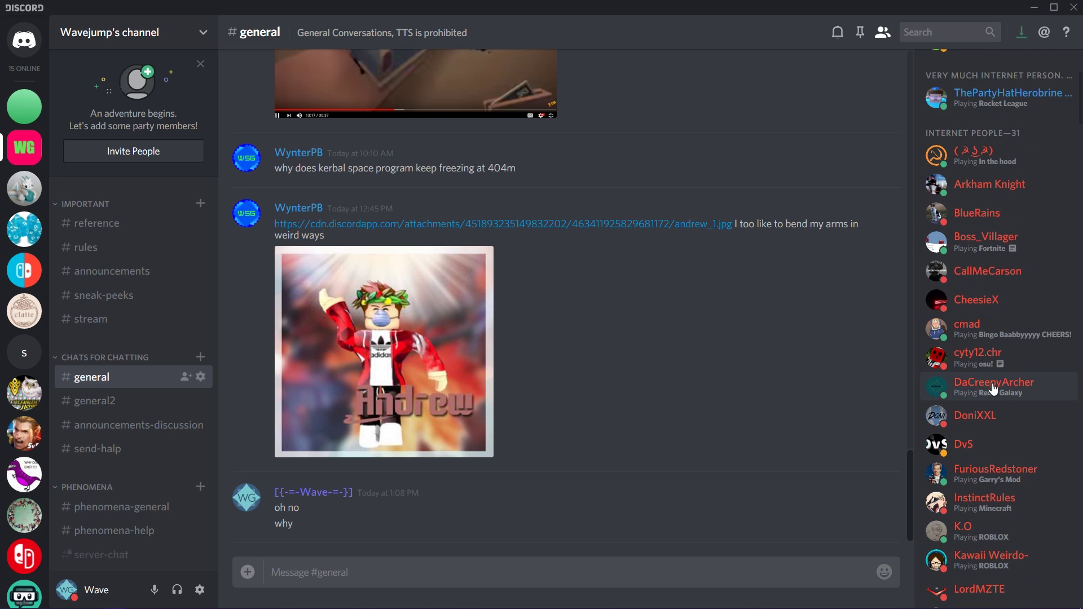
pyautogui.click(982, 241)
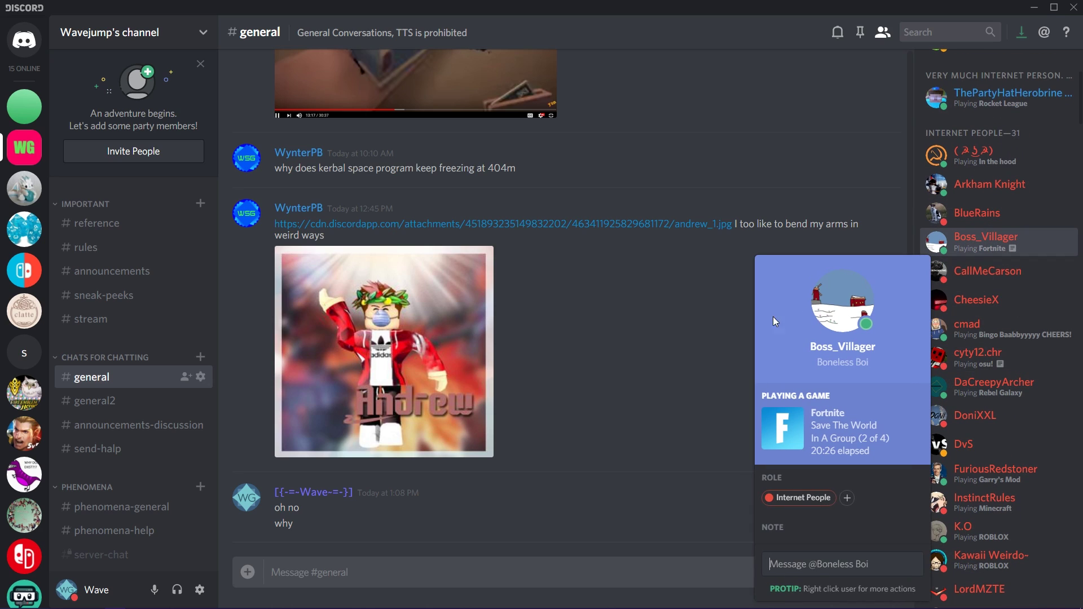
pyautogui.click(981, 357)
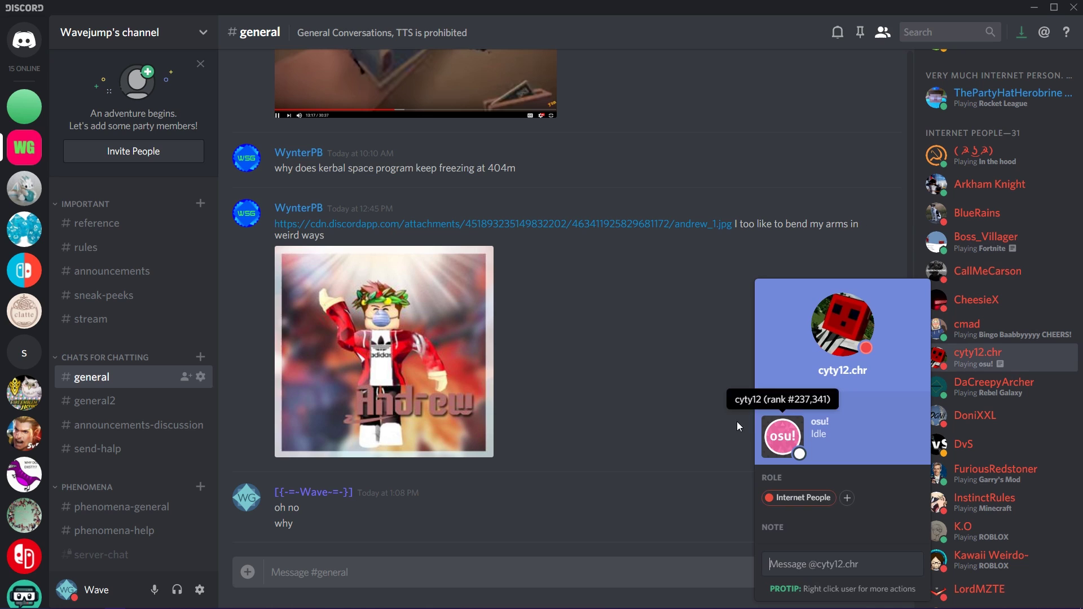
pyautogui.click(736, 421)
pyautogui.scroll(-2, 1027, 353)
pyautogui.scroll(-3, 1022, 339)
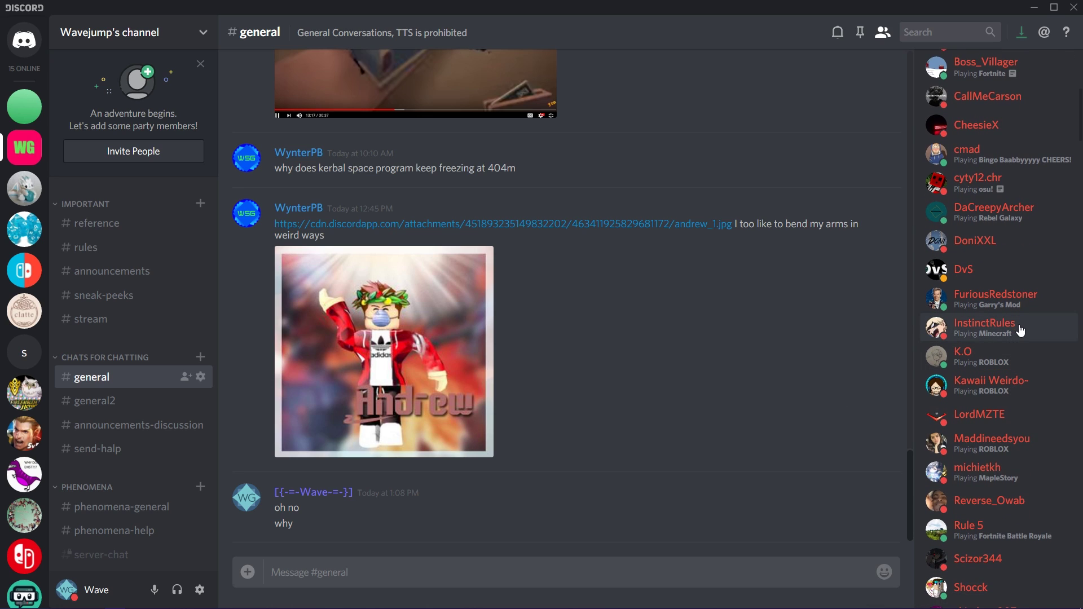
pyautogui.scroll(-3, 1003, 457)
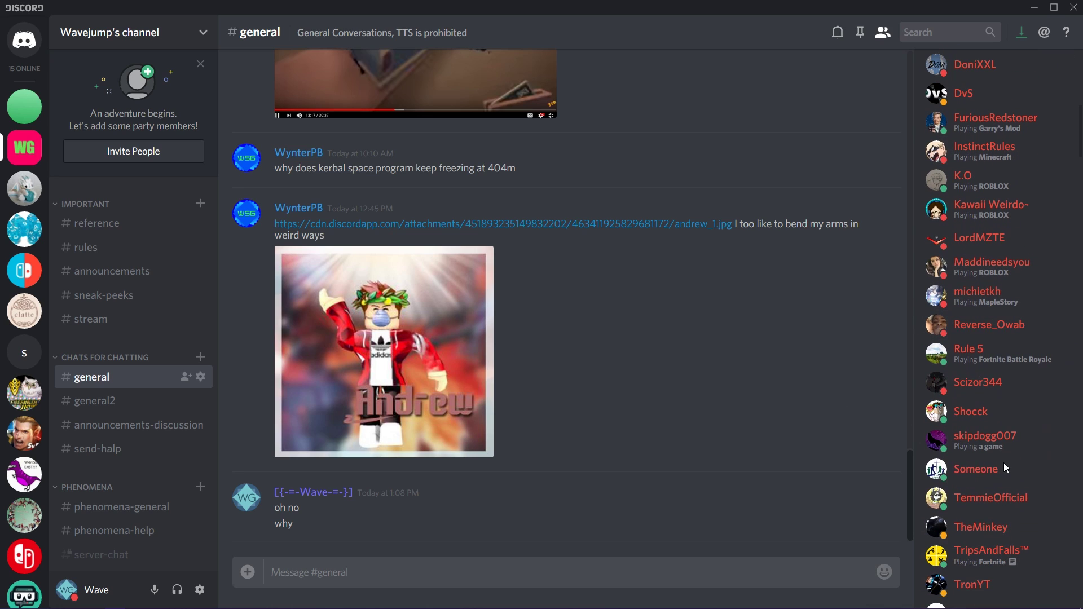
pyautogui.scroll(-3, 1028, 475)
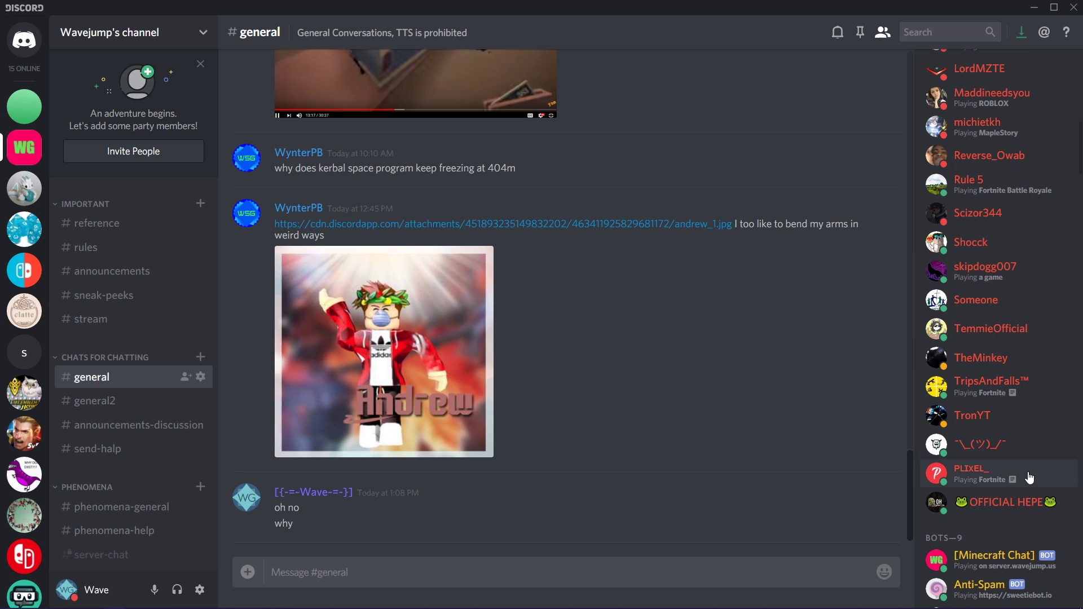
pyautogui.scroll(-1, 994, 490)
pyautogui.click(1000, 499)
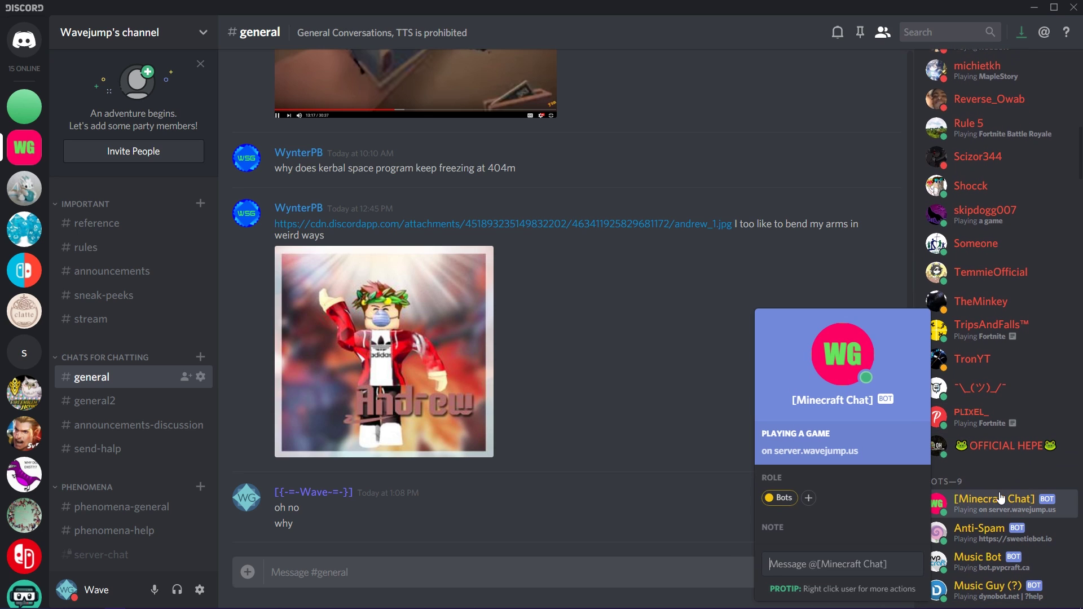
pyautogui.moveTo(575, 223)
pyautogui.moveTo(383, 351)
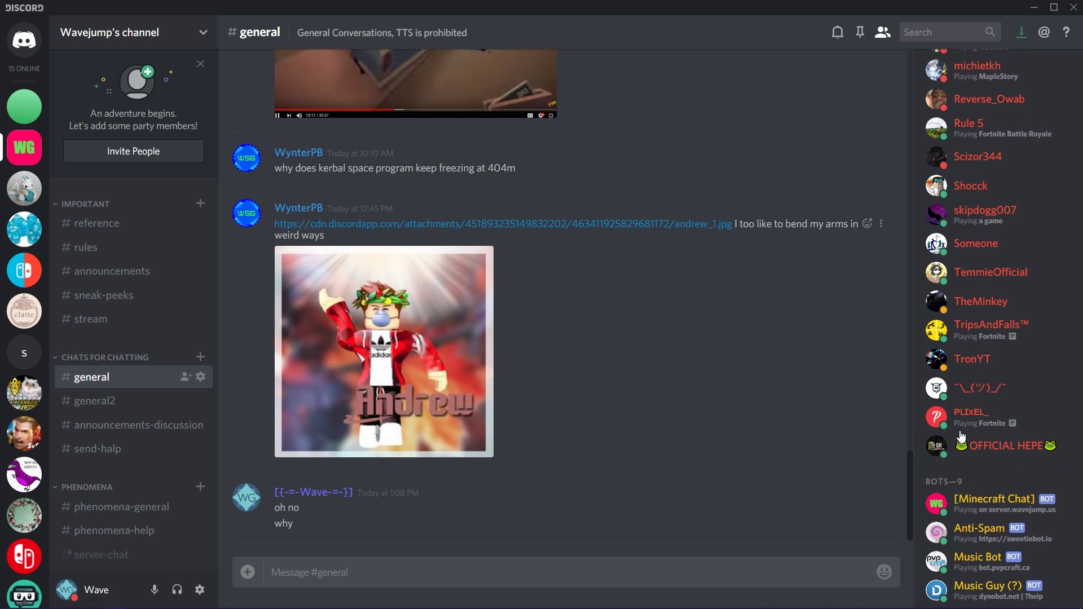
pyautogui.scroll(15, 1005, 424)
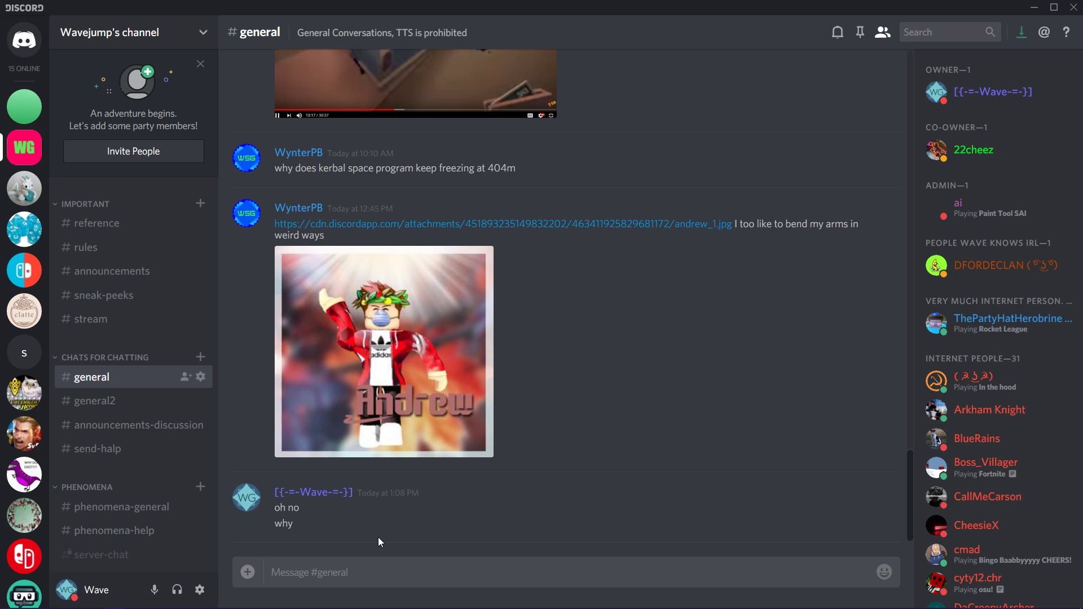
# Turn on 'Display currently running game as a status message' in Games settings.
pyautogui.click(203, 589)
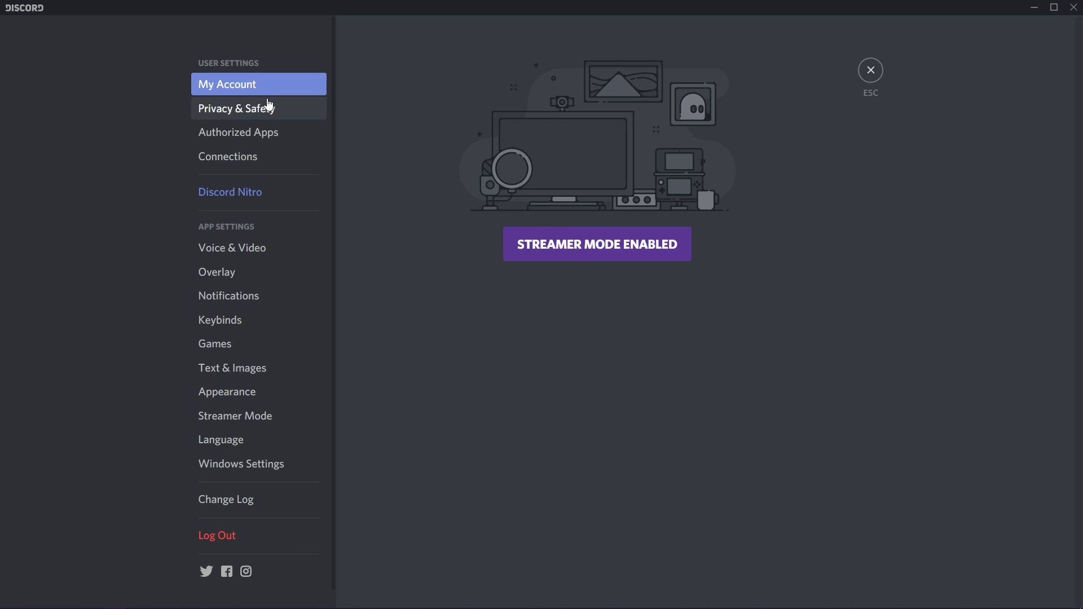
pyautogui.click(251, 345)
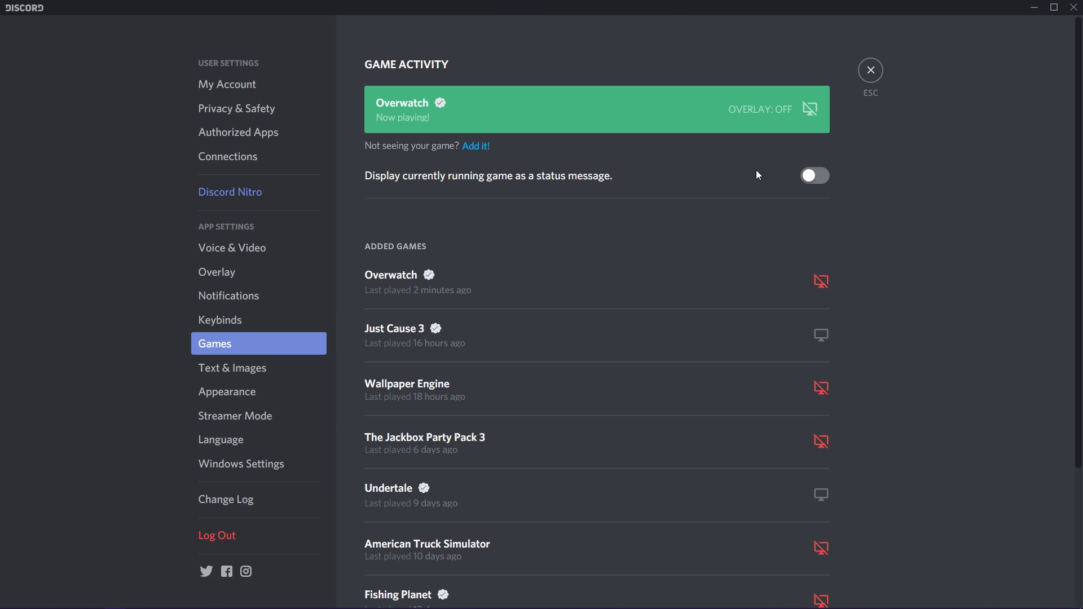
pyautogui.click(813, 176)
pyautogui.click(870, 70)
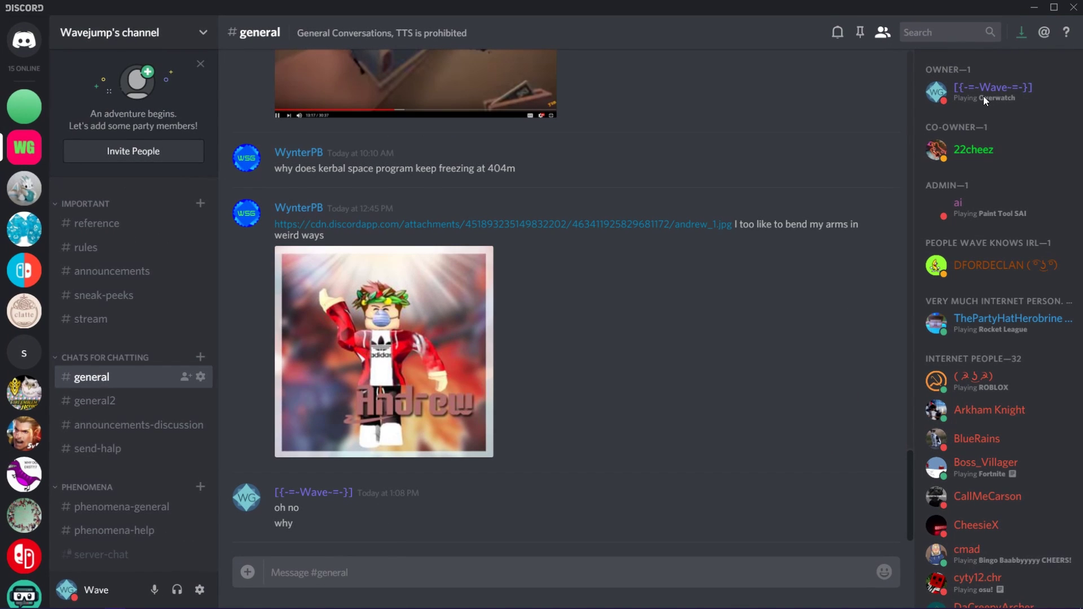
# Check your own profile card's game status, then go from Overwatch Training to the Hero Gallery.
pyautogui.click(998, 95)
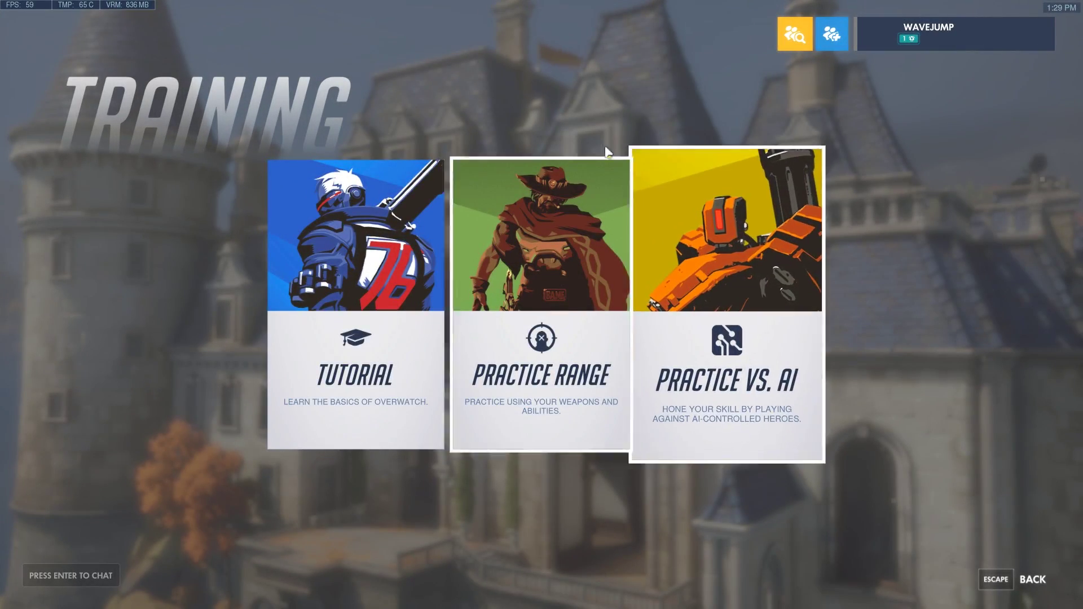
pyautogui.click(1048, 566)
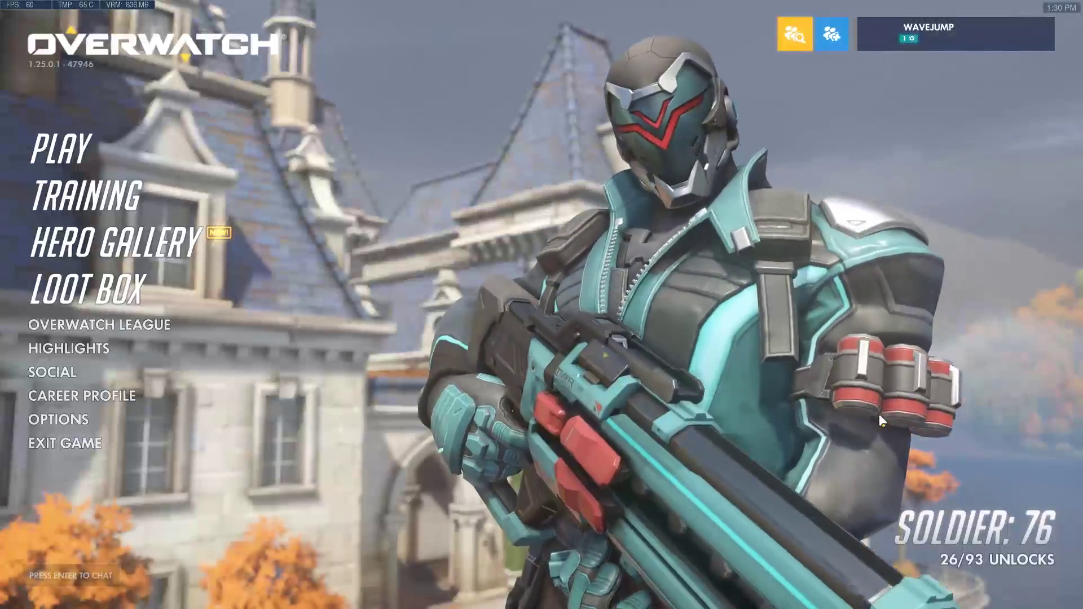
pyautogui.click(219, 243)
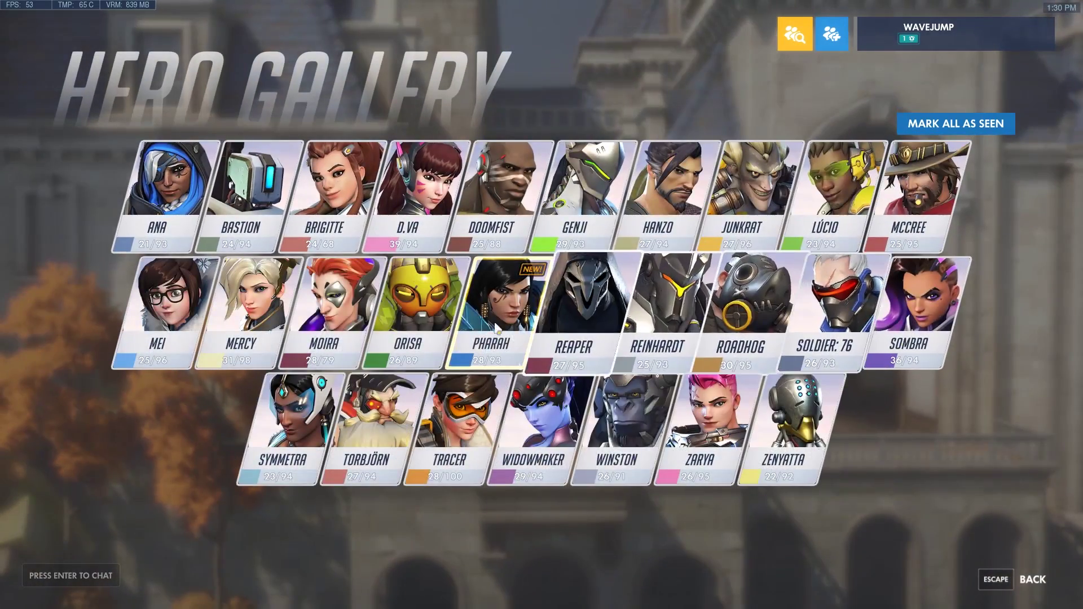
# Preview Pharah's Cute spray, then back out to Overwatch's main menu.
pyautogui.click(497, 338)
pyautogui.click(228, 326)
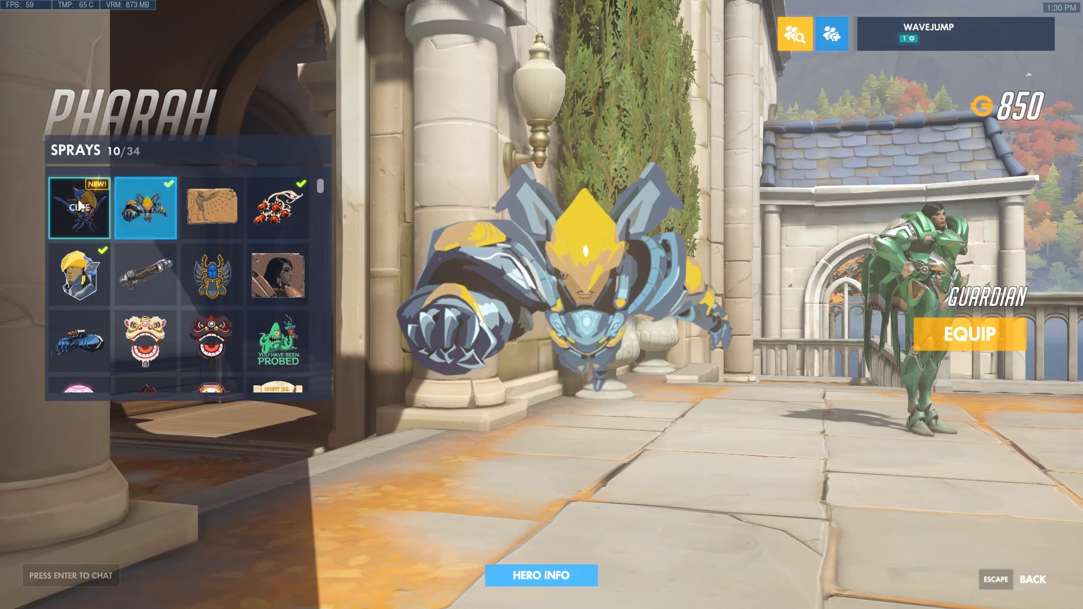
pyautogui.click(78, 206)
pyautogui.press('Escape')
pyautogui.press('Escape')
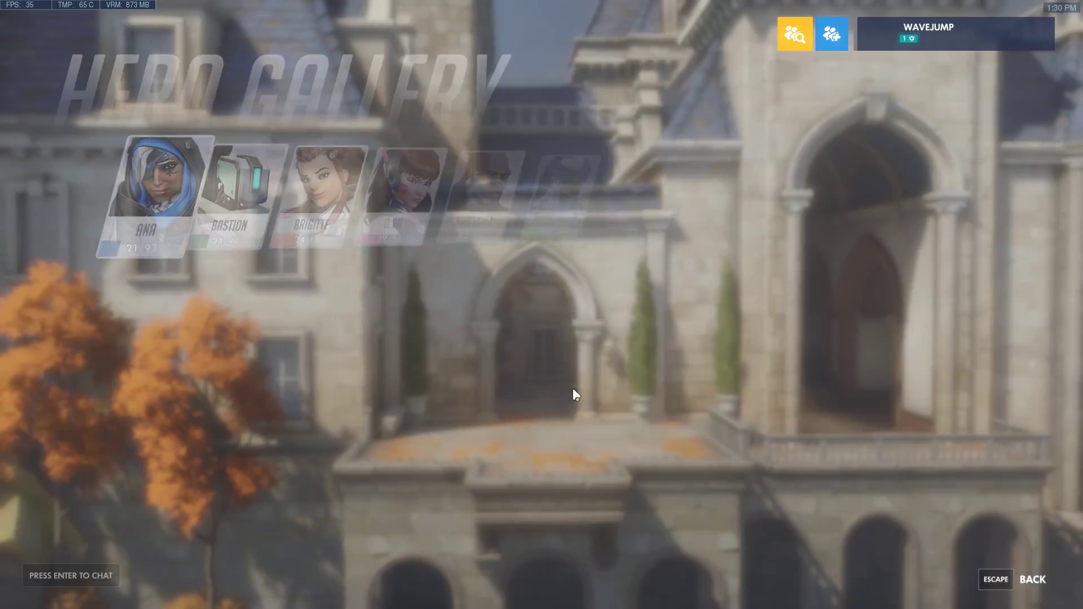
pyautogui.click(985, 563)
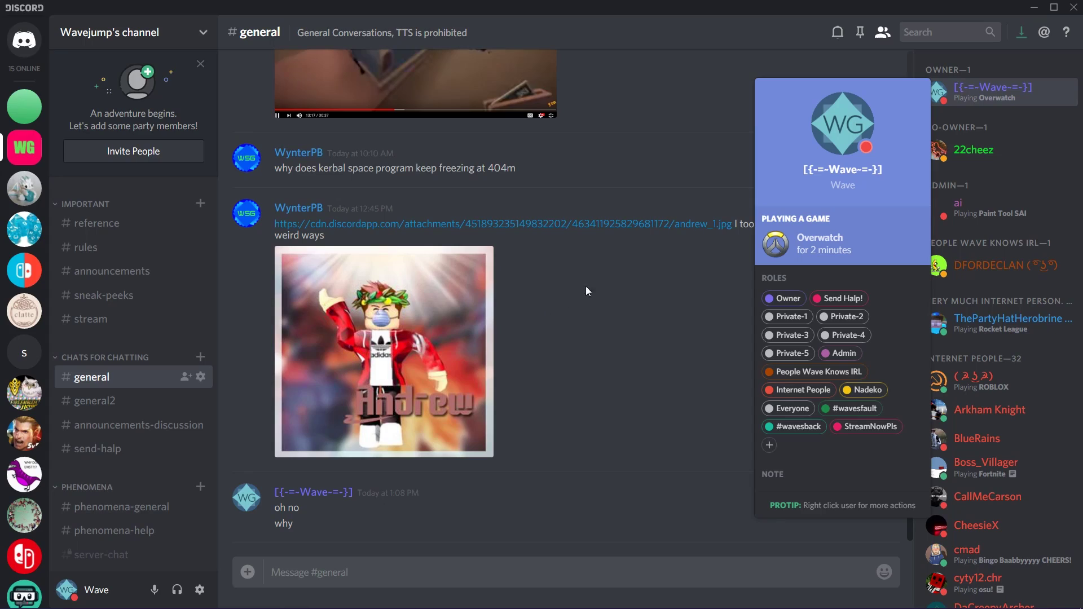
# Close your profile card and briefly revisit the Games settings page.
pyautogui.click(998, 100)
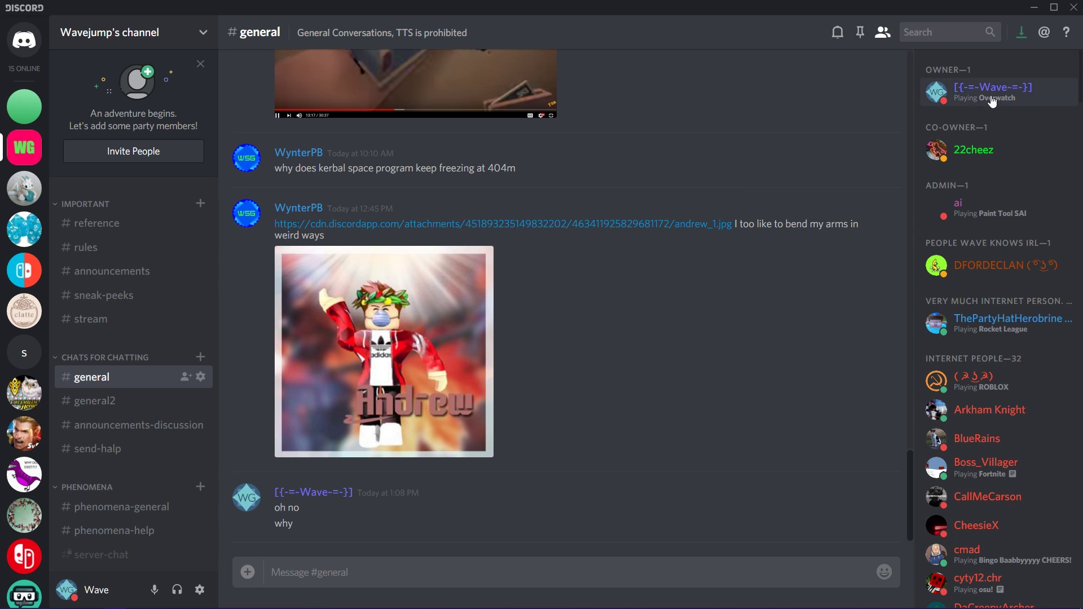
pyautogui.click(200, 589)
pyautogui.click(251, 344)
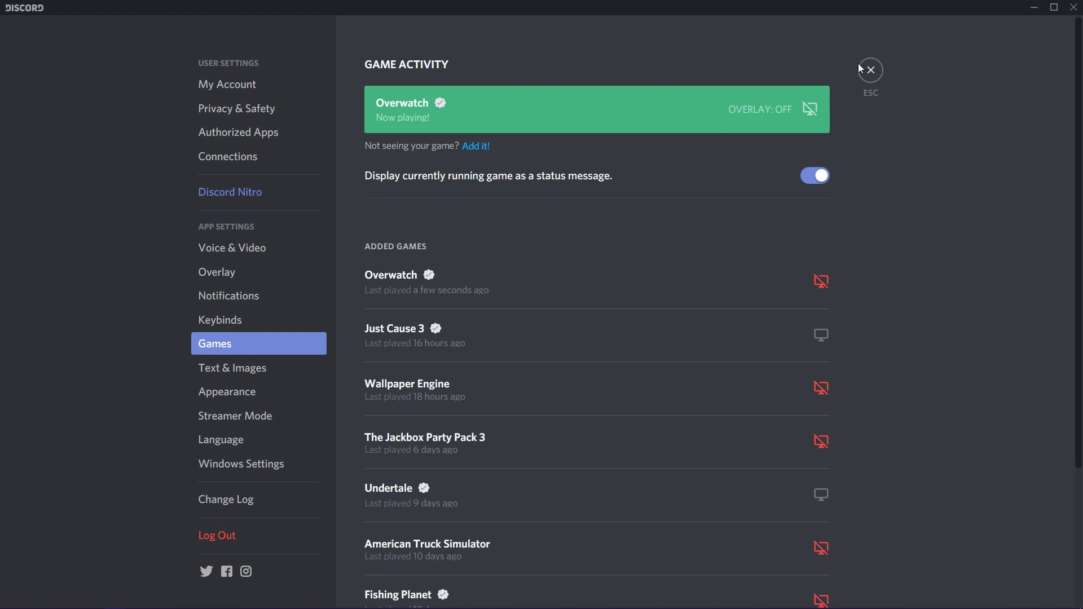
pyautogui.click(872, 71)
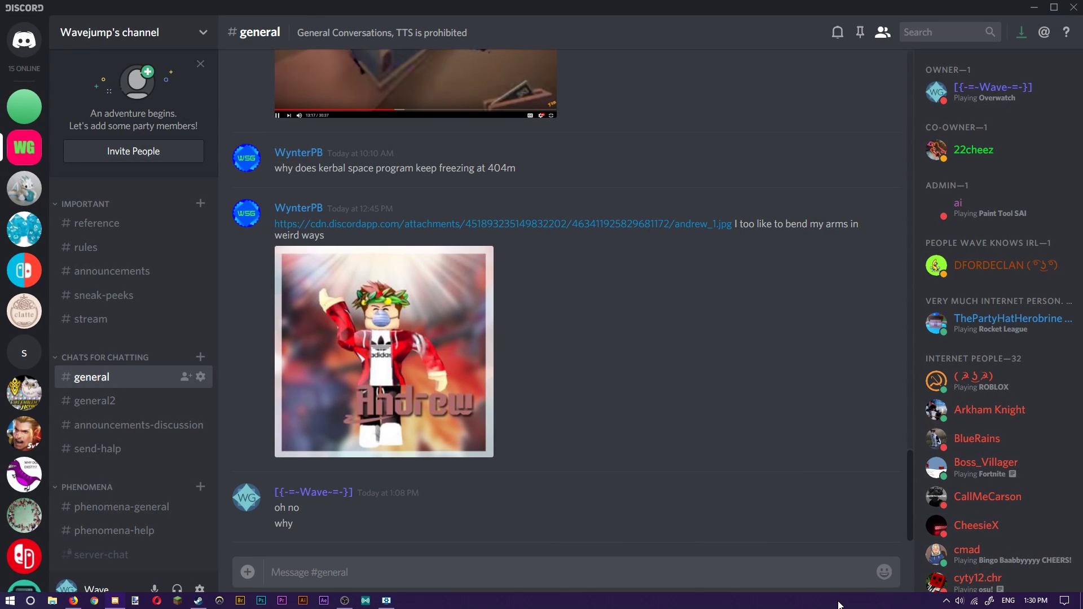
# Launch Battle.net from the hidden tray icons and return to Discord.
pyautogui.click(947, 601)
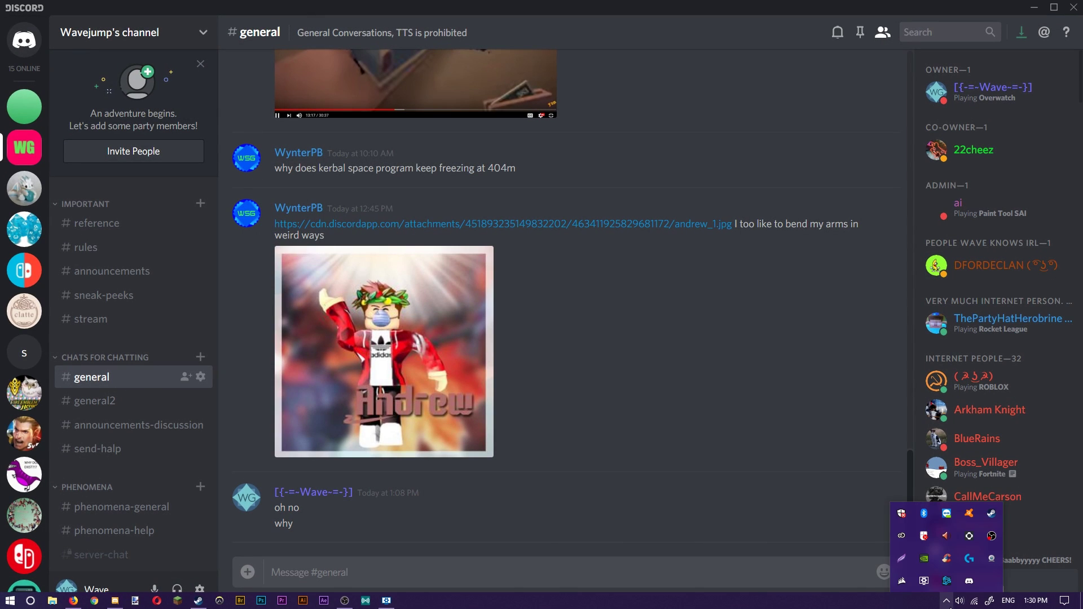
pyautogui.click(945, 580)
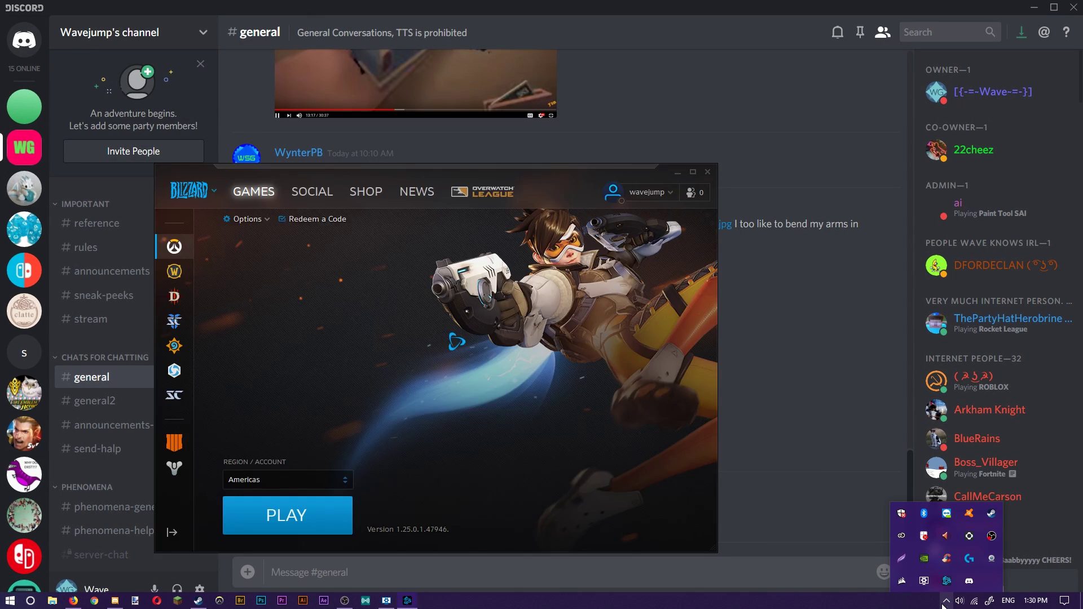
pyautogui.click(754, 393)
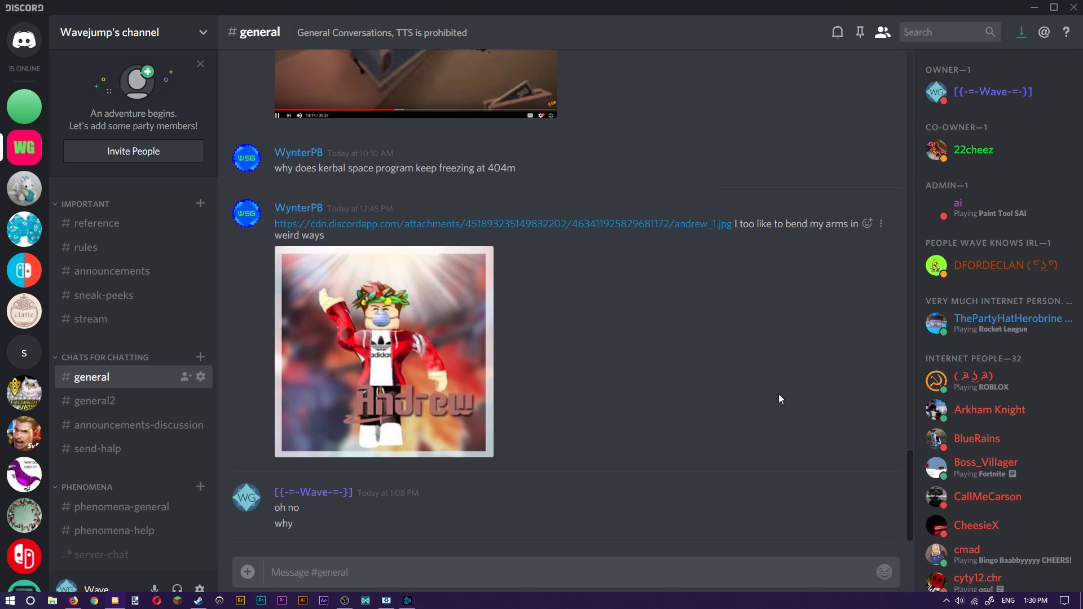
# In Game Activity settings, add steam from the running-programs list as a game.
pyautogui.click(198, 589)
pyautogui.click(264, 346)
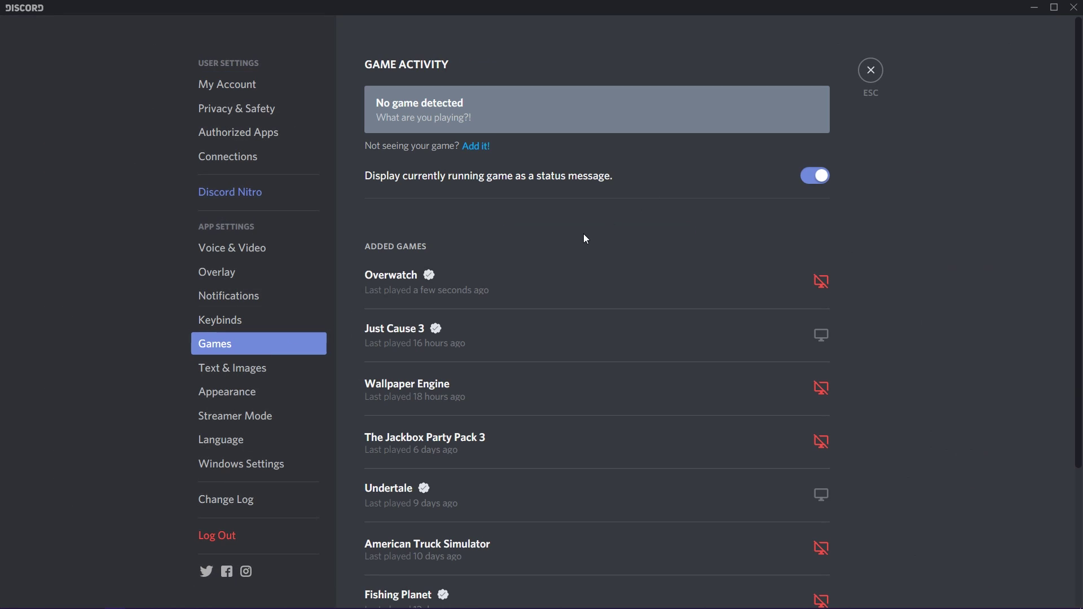
pyautogui.moveTo(596, 387)
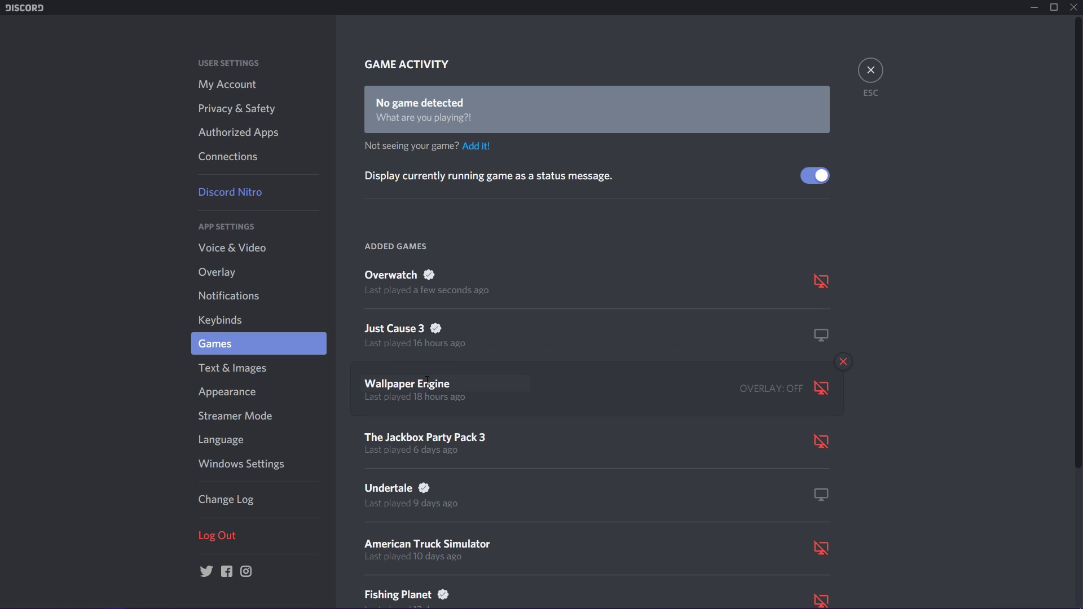
pyautogui.moveTo(450, 384); pyautogui.dragTo(326, 387)
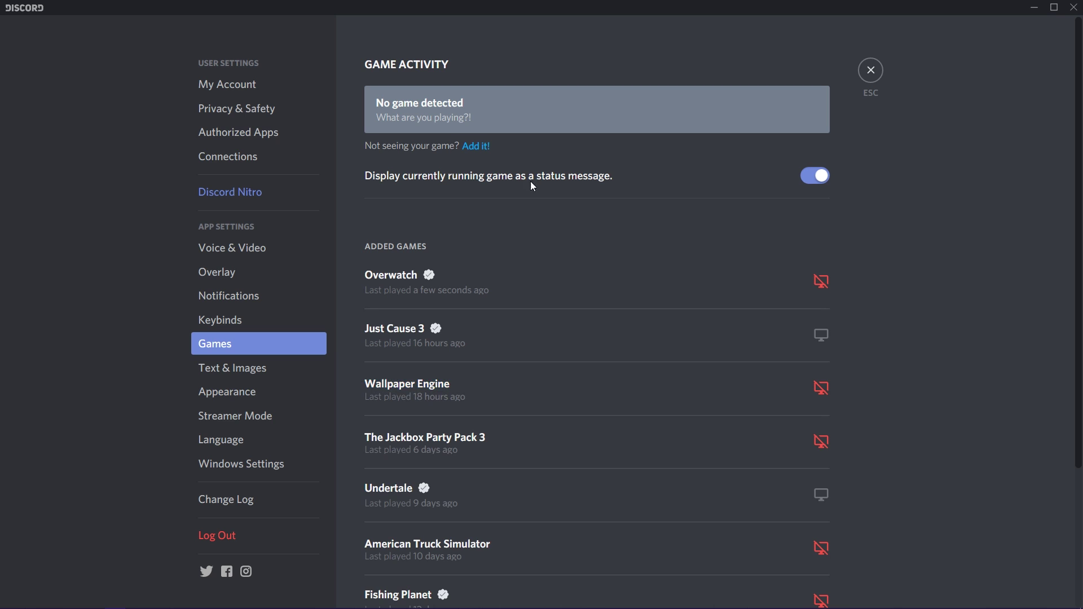
pyautogui.click(479, 147)
pyautogui.click(462, 190)
pyautogui.scroll(-2, 436, 254)
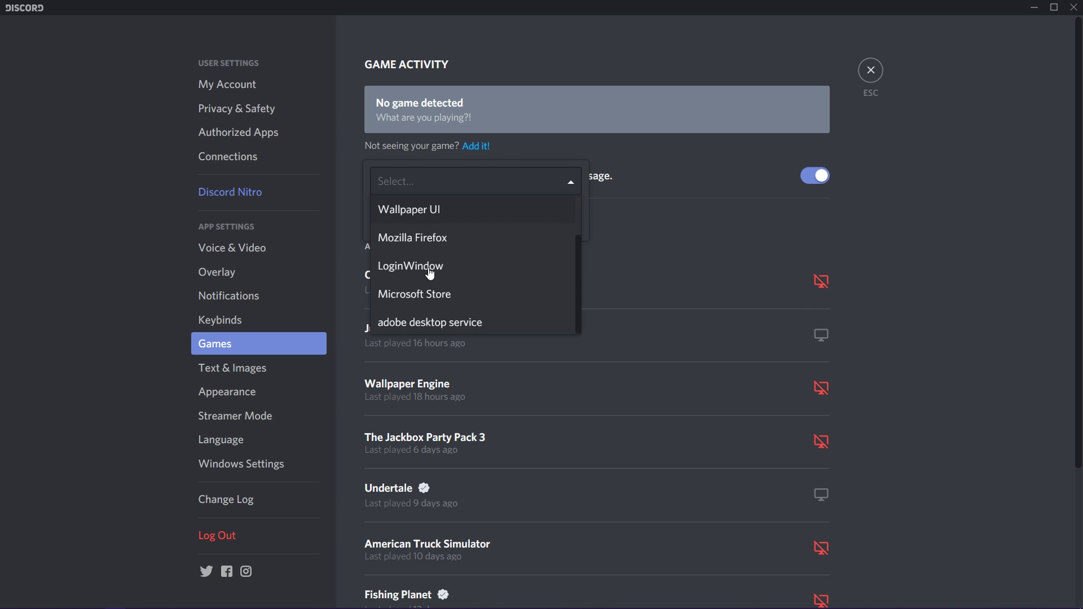
pyautogui.scroll(2, 471, 302)
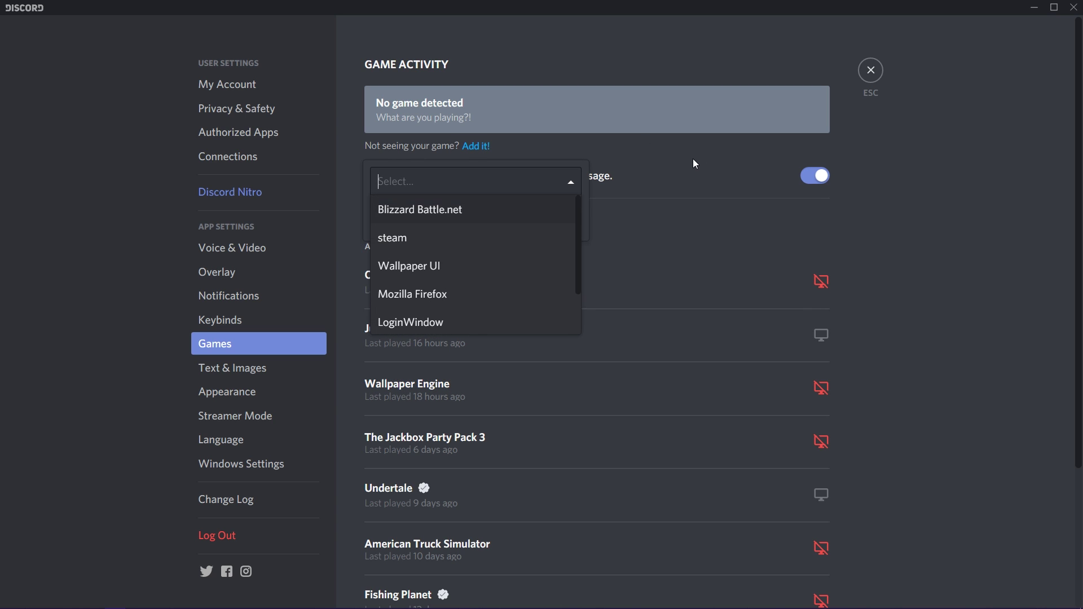
pyautogui.click(424, 236)
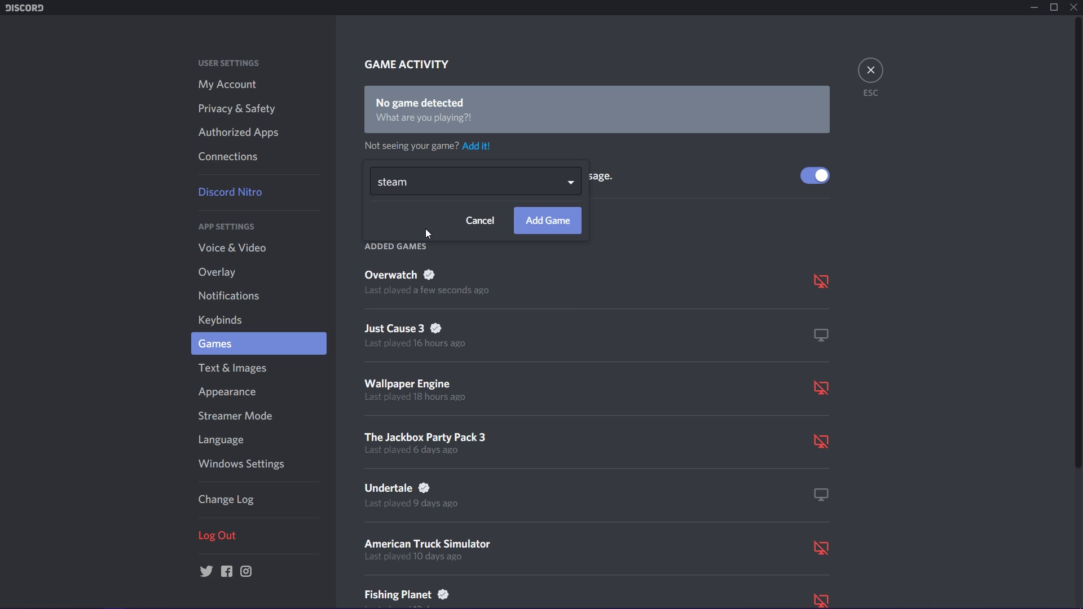
pyautogui.click(538, 224)
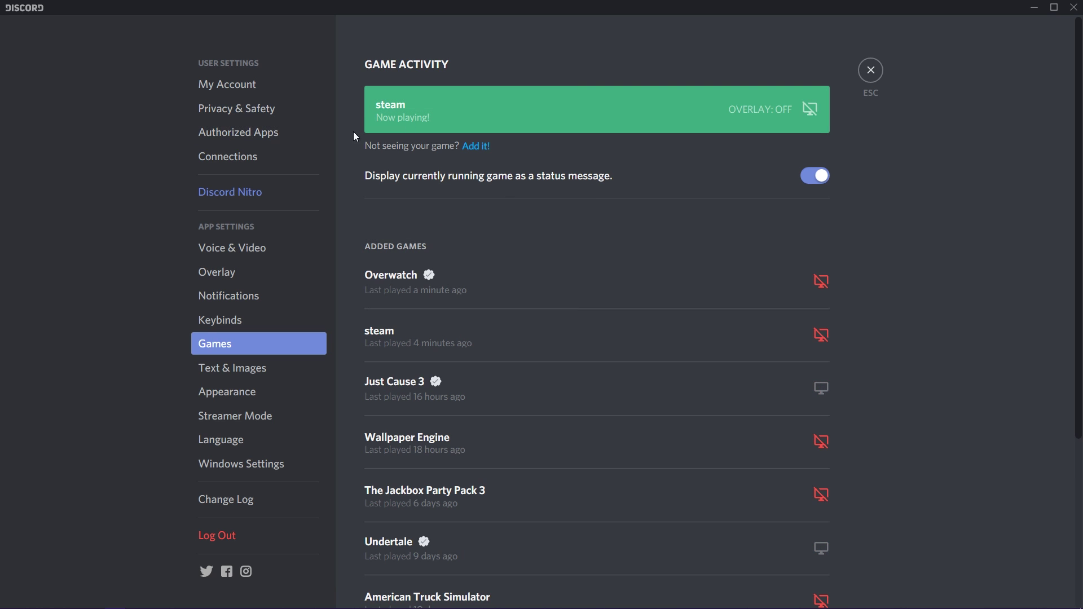
# Rename the now-playing game from steam to 'around with the Discord Games thing', then view your profile.
pyautogui.press('Escape')
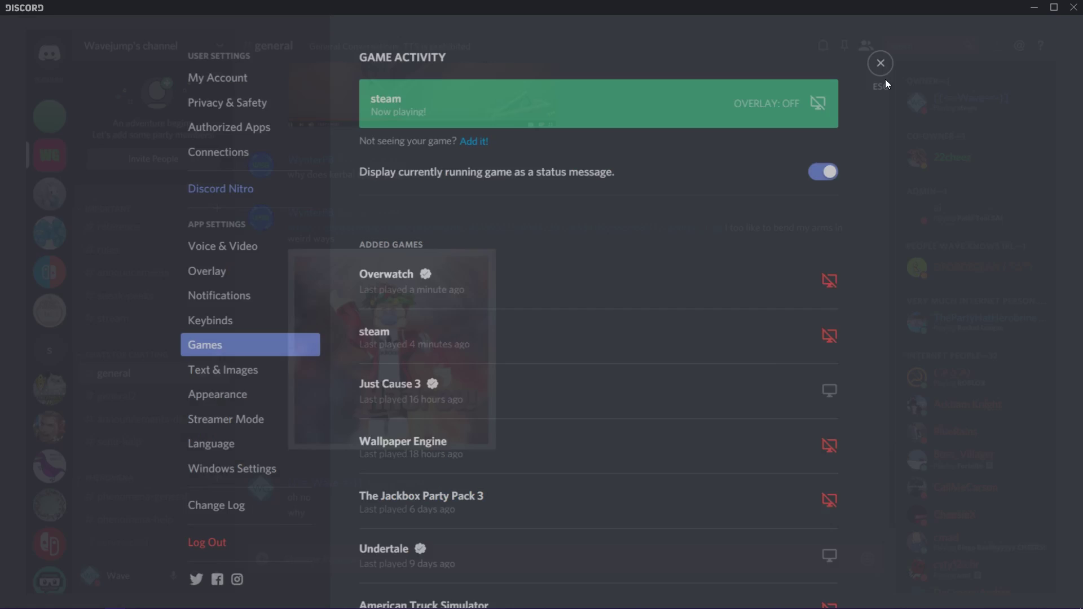
pyautogui.click(200, 589)
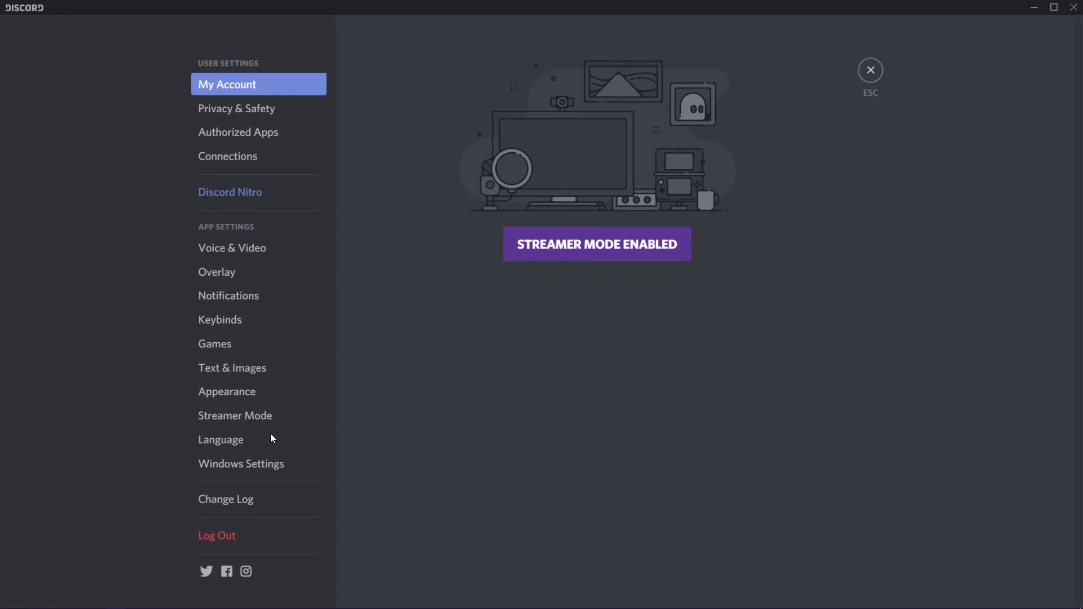
pyautogui.click(237, 351)
pyautogui.click(408, 105)
pyautogui.moveTo(408, 105); pyautogui.dragTo(375, 105)
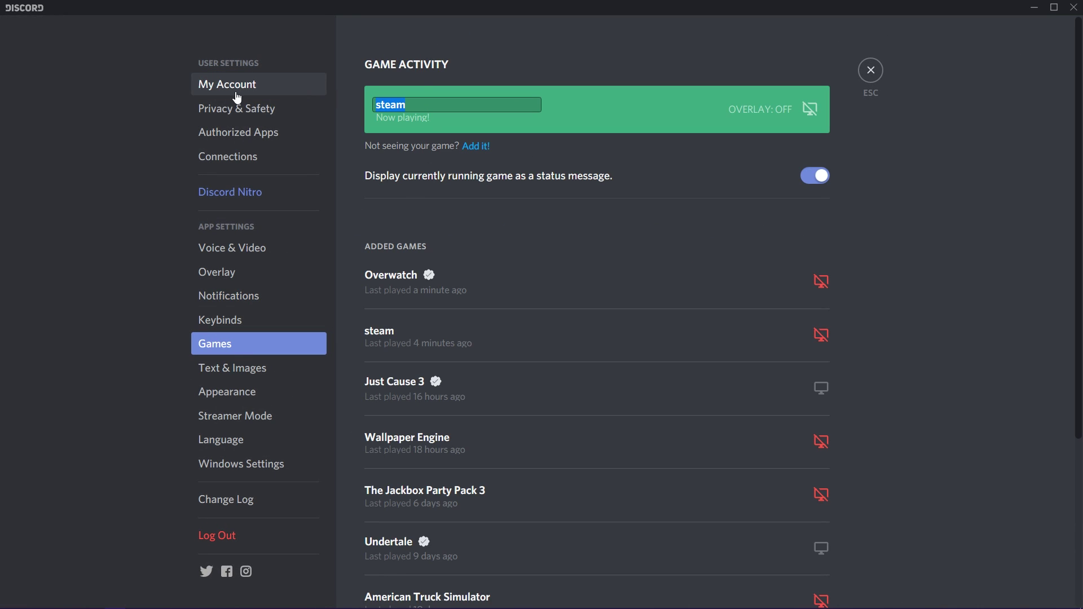
pyautogui.write('around with the')
pyautogui.write('Discord')
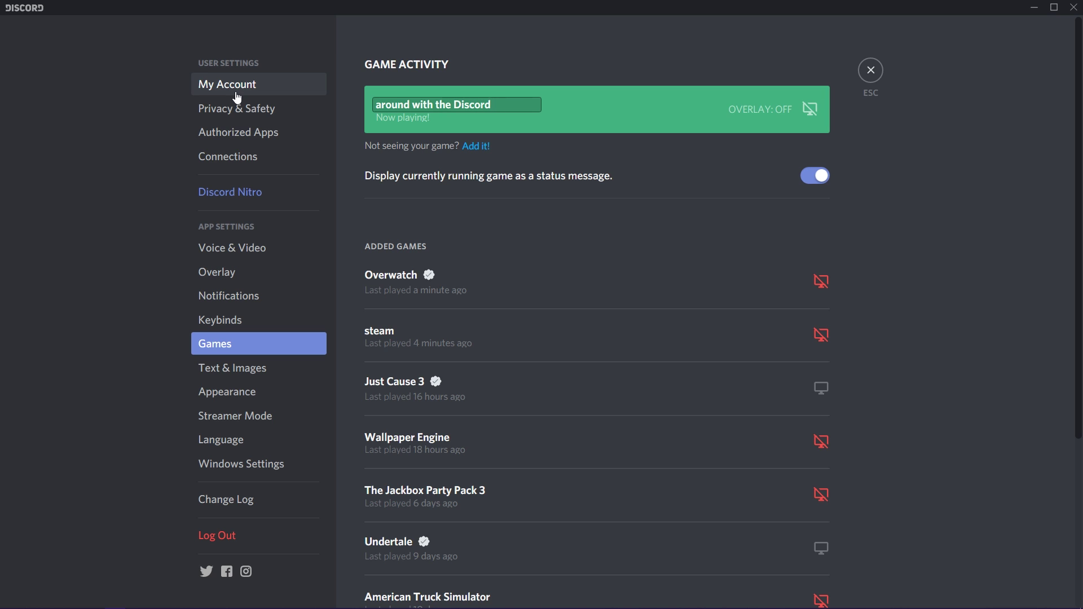
pyautogui.write(' Games thing')
pyautogui.press('Return')
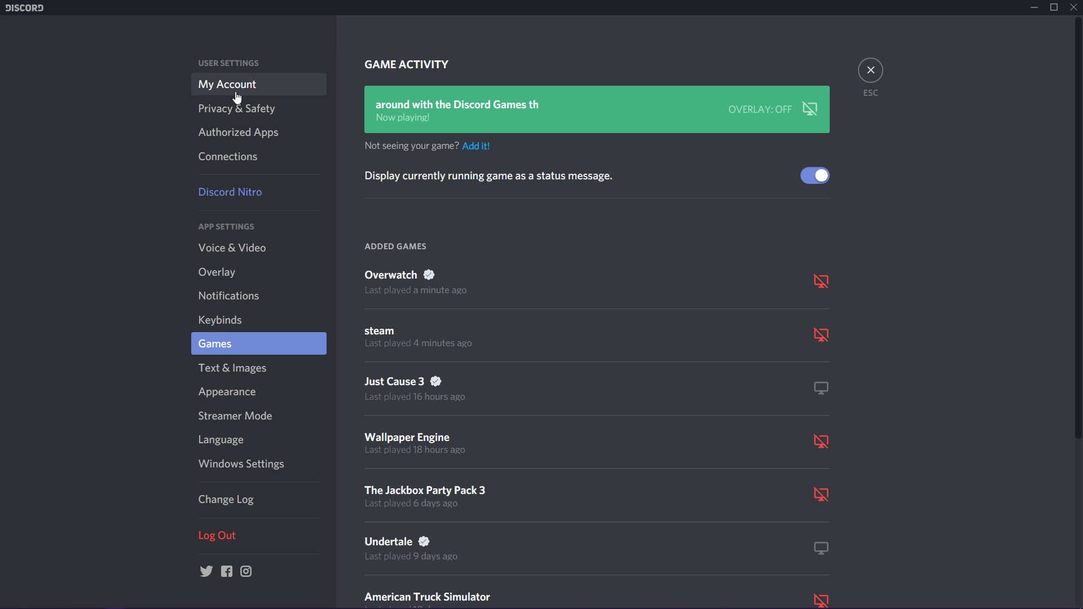
pyautogui.press('Escape')
pyautogui.click(956, 85)
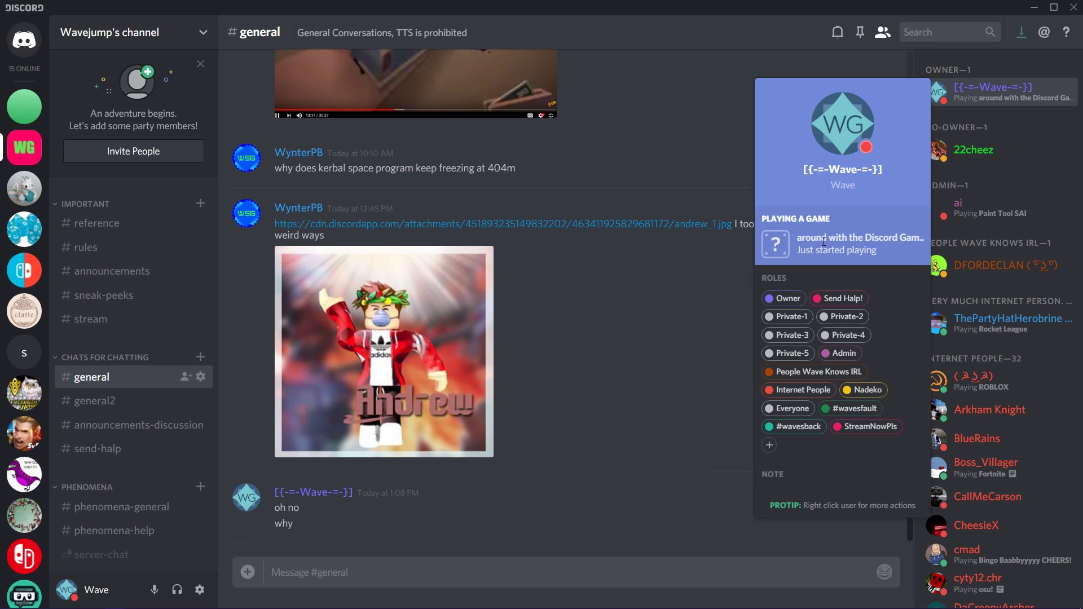
# Open your full profile to confirm the 'around with the Discord Games thing' status, then close it.
pyautogui.click(853, 123)
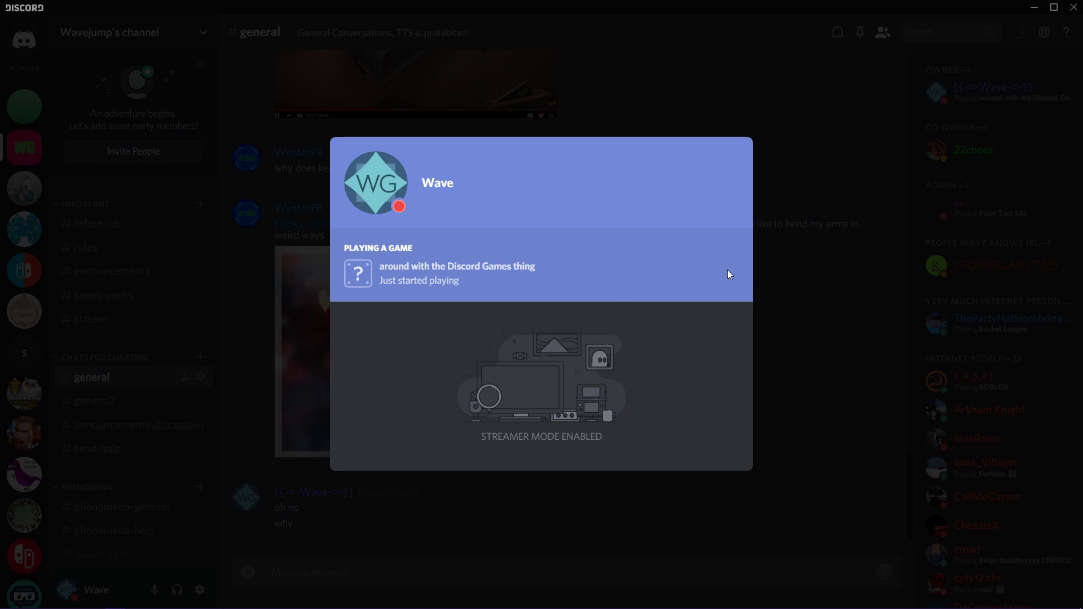
pyautogui.click(1064, 267)
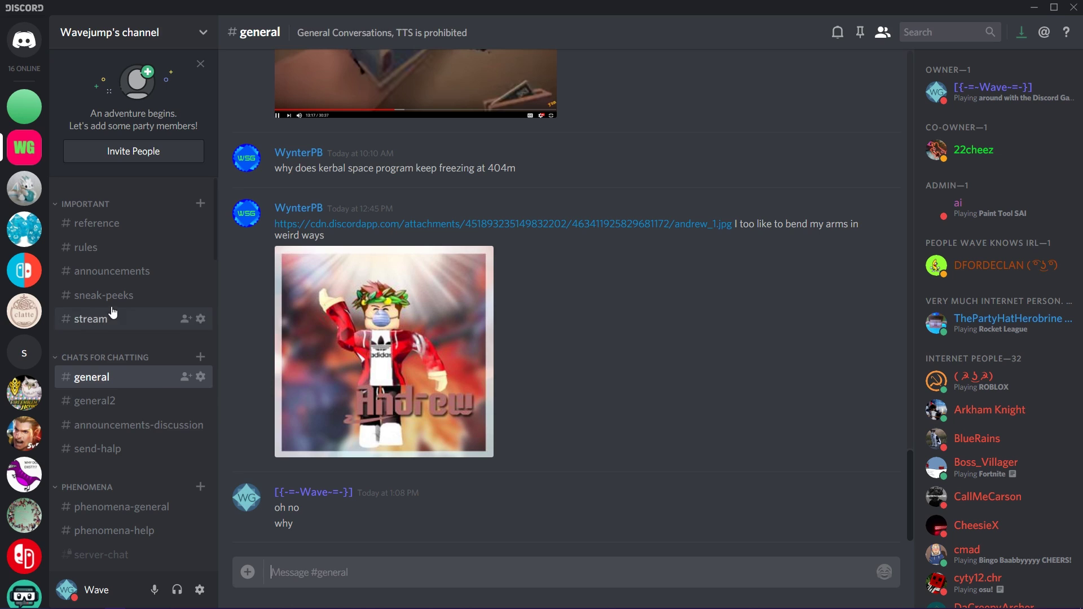
pyautogui.scroll(-2, 123, 349)
pyautogui.scroll(-3, 125, 349)
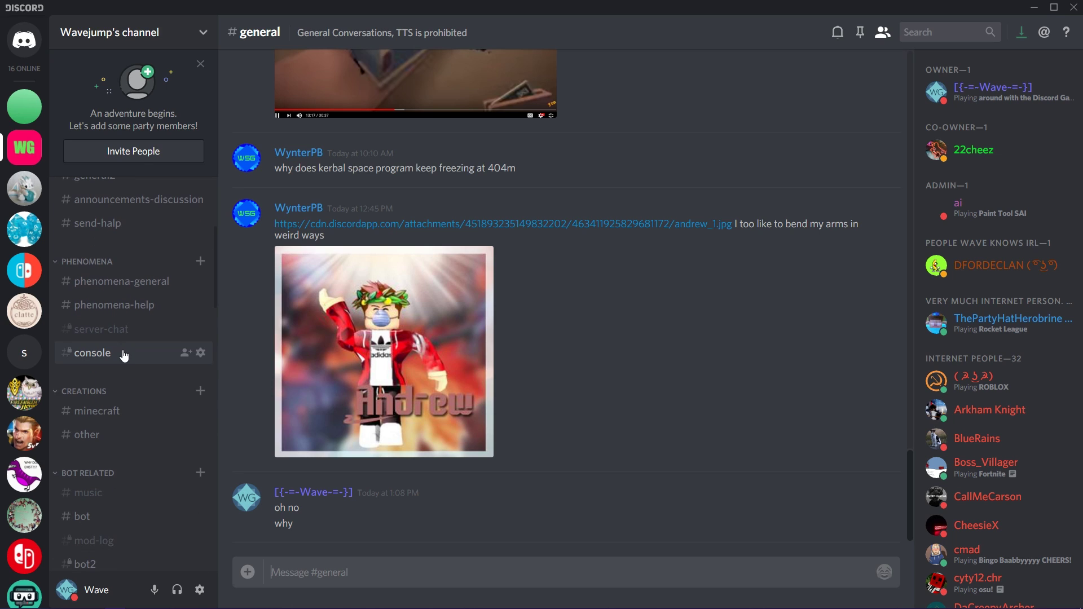
pyautogui.scroll(-1, 116, 492)
pyautogui.scroll(-1, 119, 462)
pyautogui.scroll(-4, 146, 398)
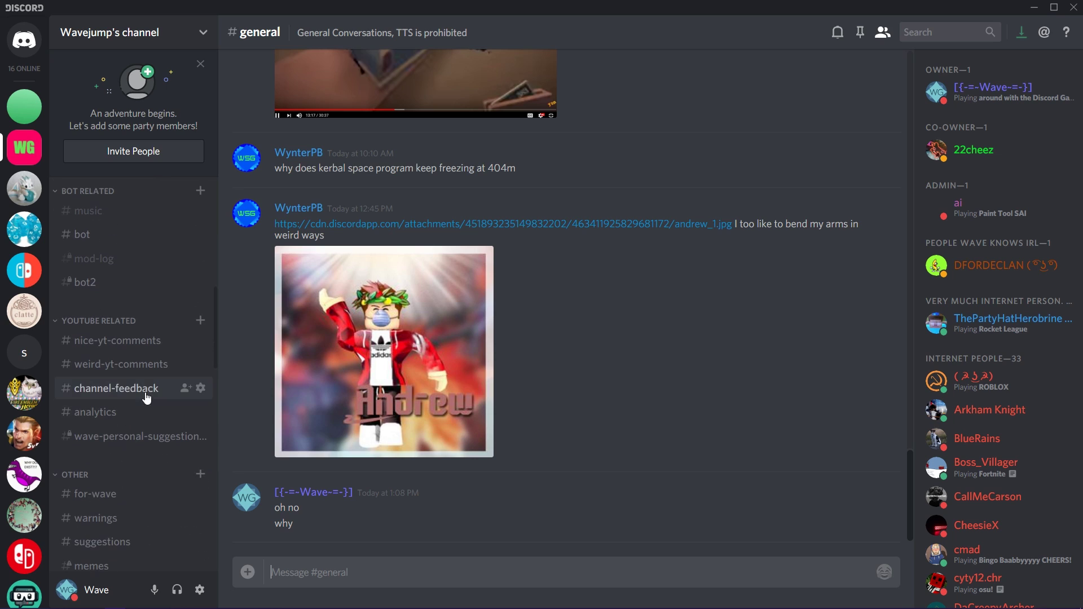
pyautogui.scroll(-2, 145, 389)
pyautogui.scroll(-2, 145, 381)
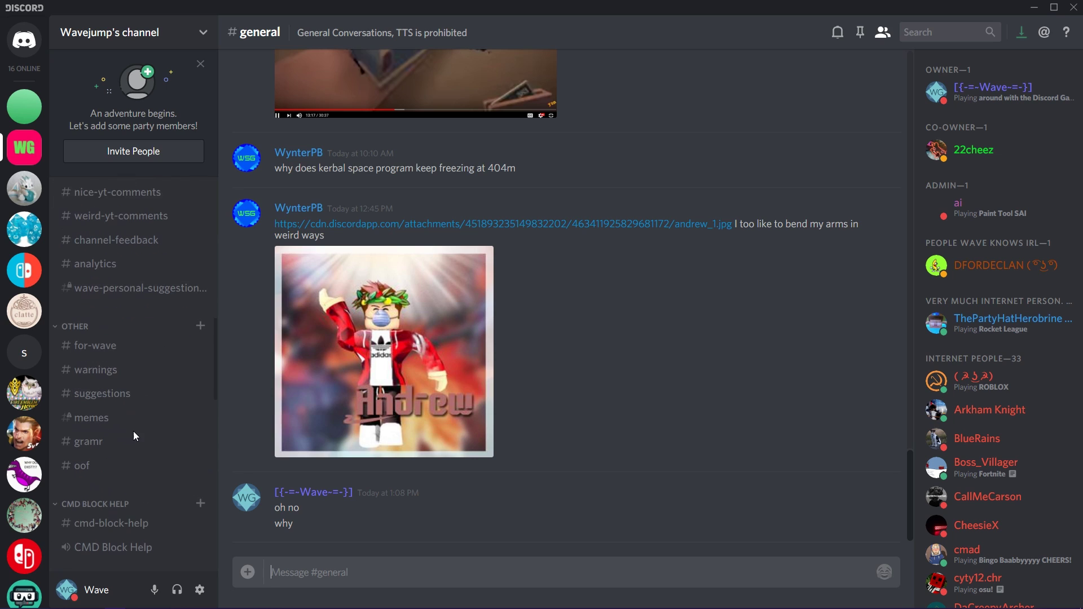
pyautogui.scroll(15, 110, 398)
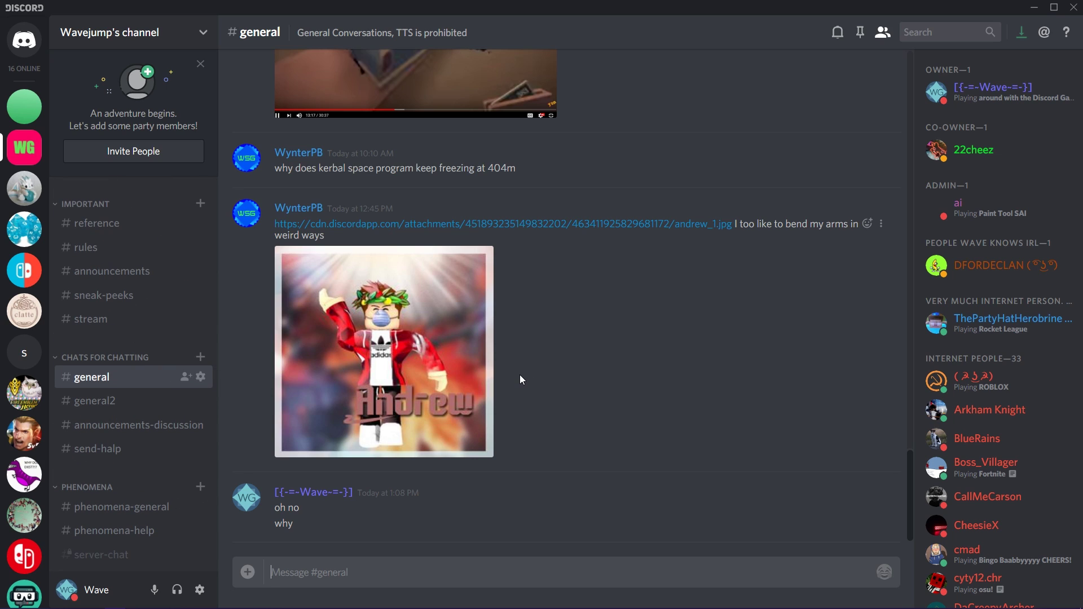